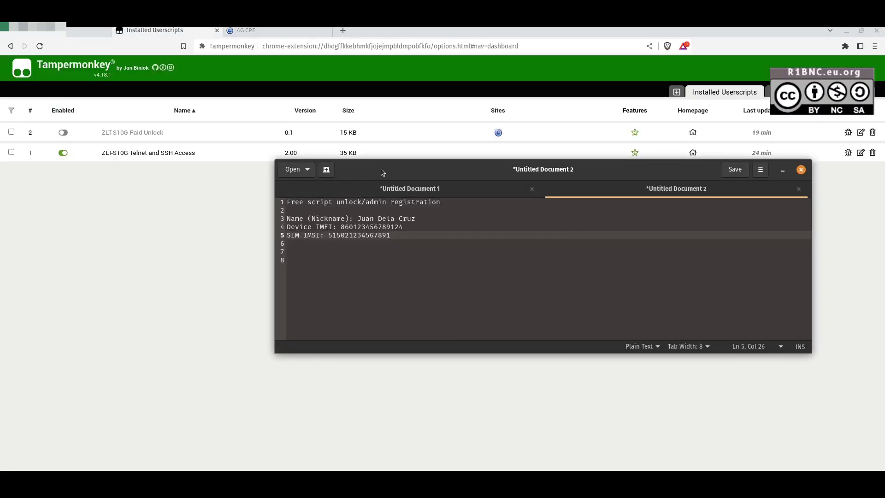
Highlight the nickname, IMEI and IMSI lines in the registration note
left_click_drag(323, 223, 408, 220)
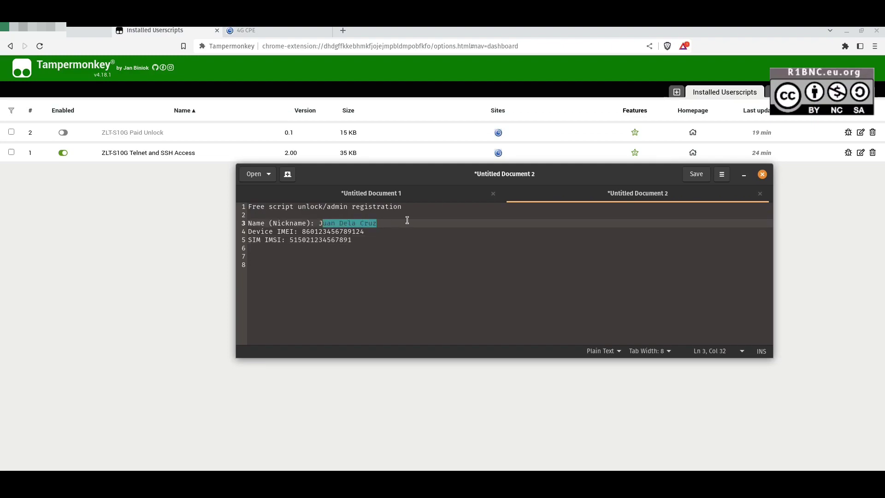
mouse_move(302, 233)
left_mouse_down()
mouse_move(365, 232)
mouse_move(351, 240)
left_mouse_up()
left_click(352, 241)
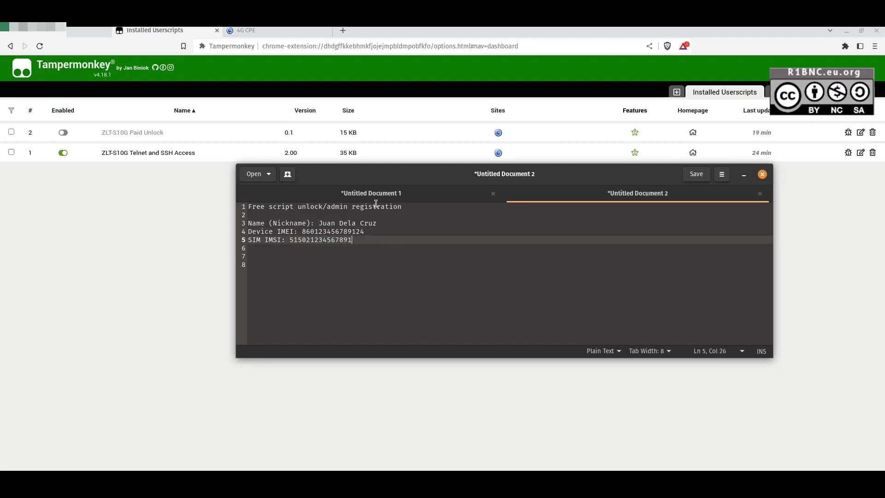
Bring up the router login page, then browse the lte-tutorials and support Discord channels
left_click(285, 32)
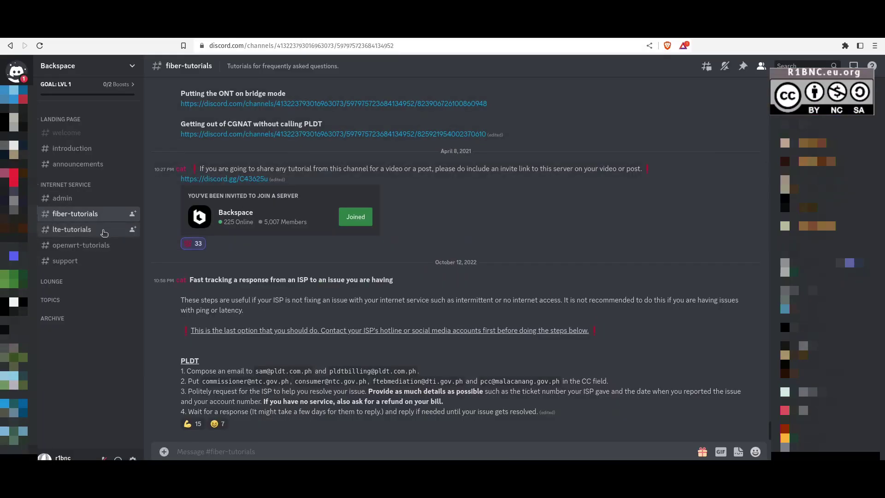
left_click(104, 232)
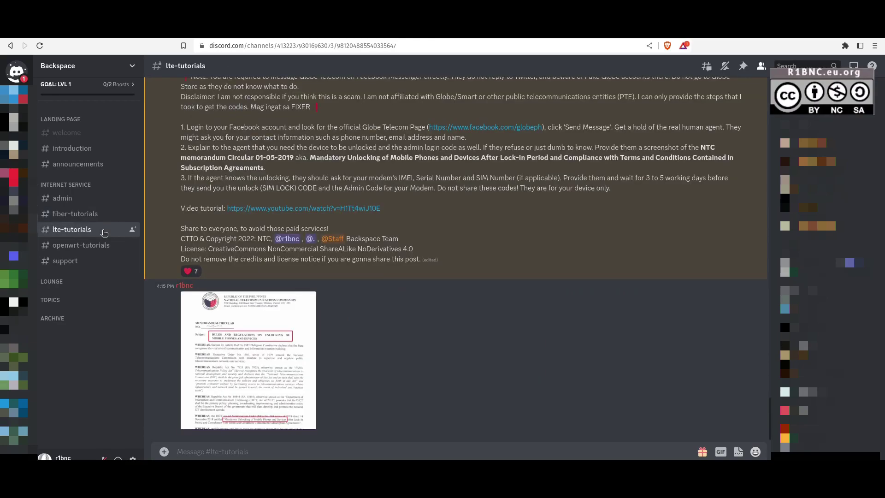
left_click(63, 263)
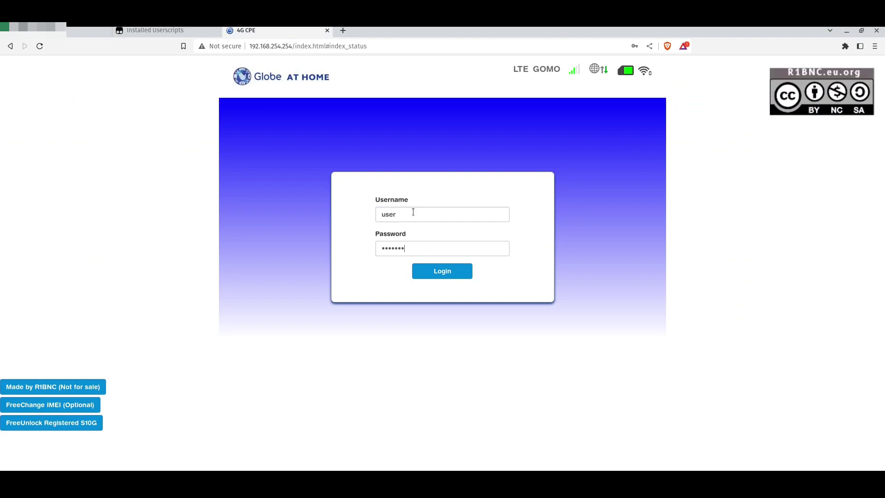
Submit the admin credentials and nudge the registration note window slightly right
key("Return")
key("alt+Tab")
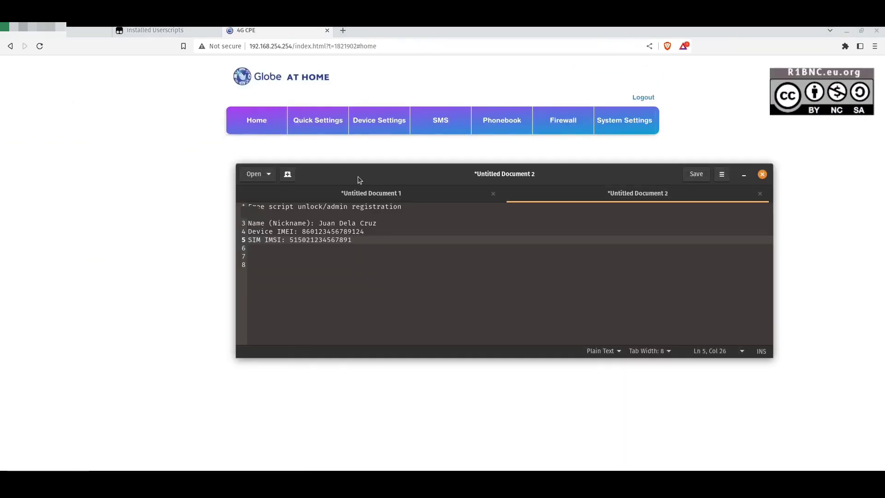
left_click_drag(357, 178, 372, 176)
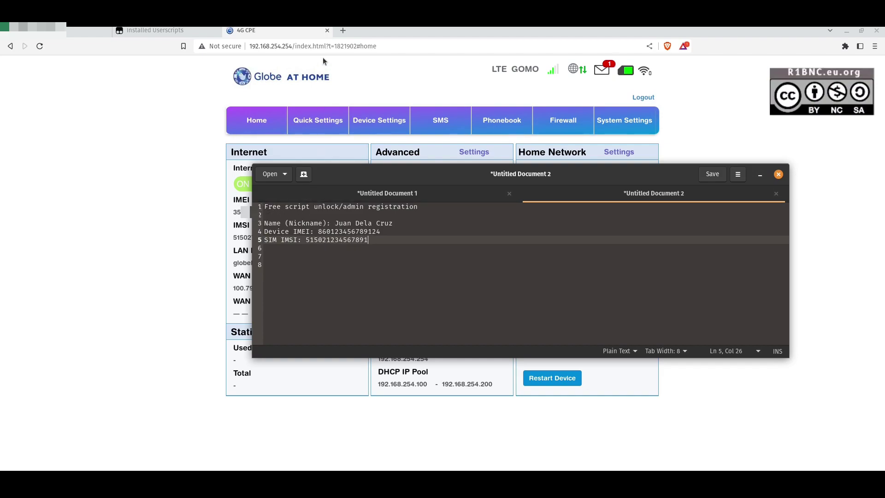
Remove '?t=1821902' from the address and reload the router home page
left_click_drag(325, 46, 406, 37)
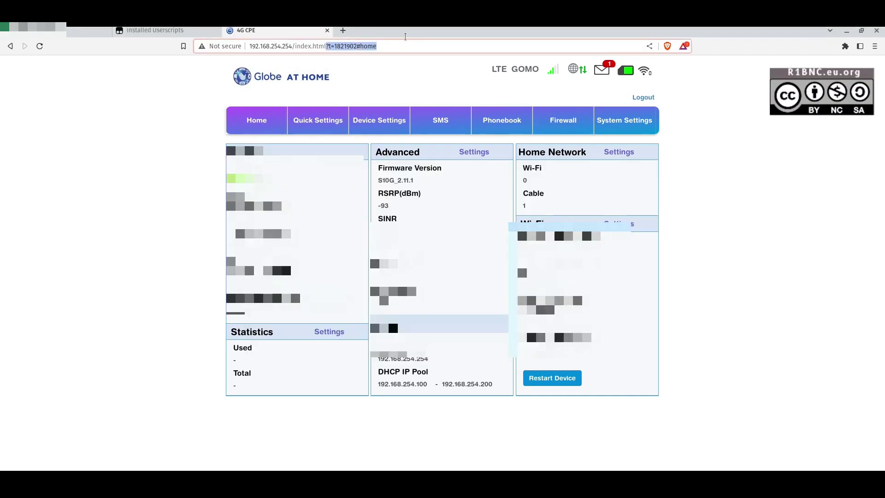
key("BackSpace")
key("Return")
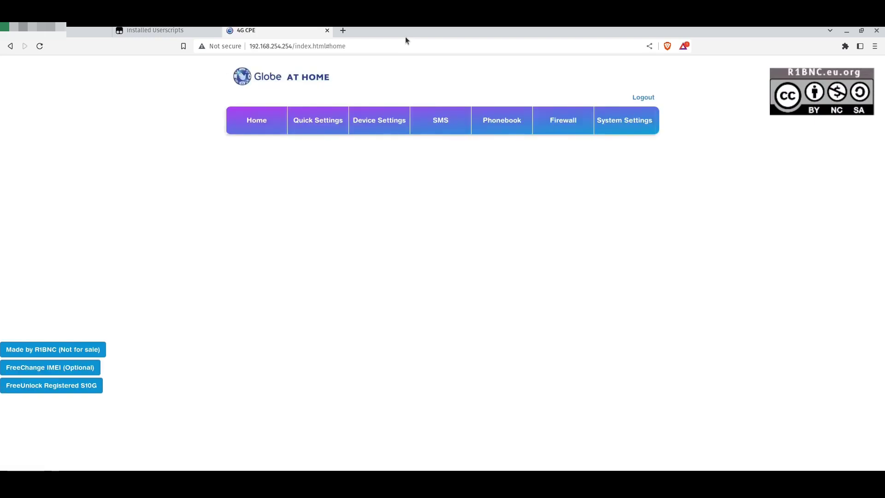
scroll(195, 327, "down", 1)
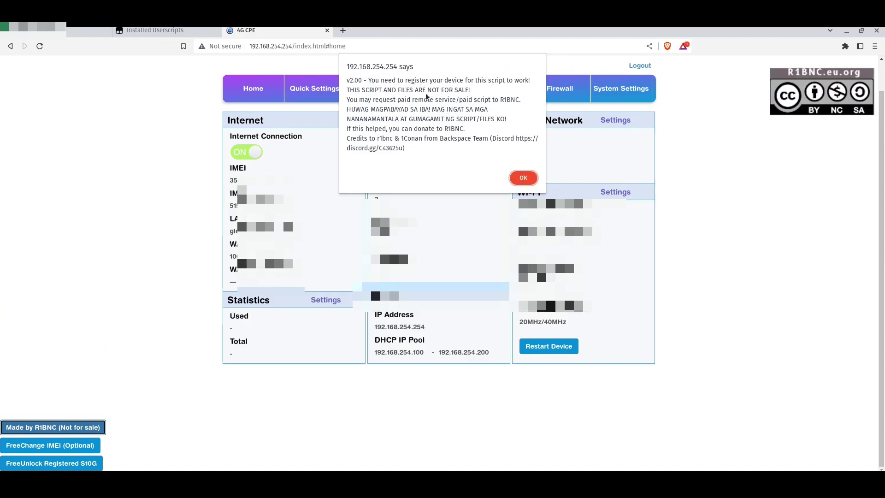
Dismiss the registration notice, then start the FreeChange IMEI script and cancel it
left_click(519, 177)
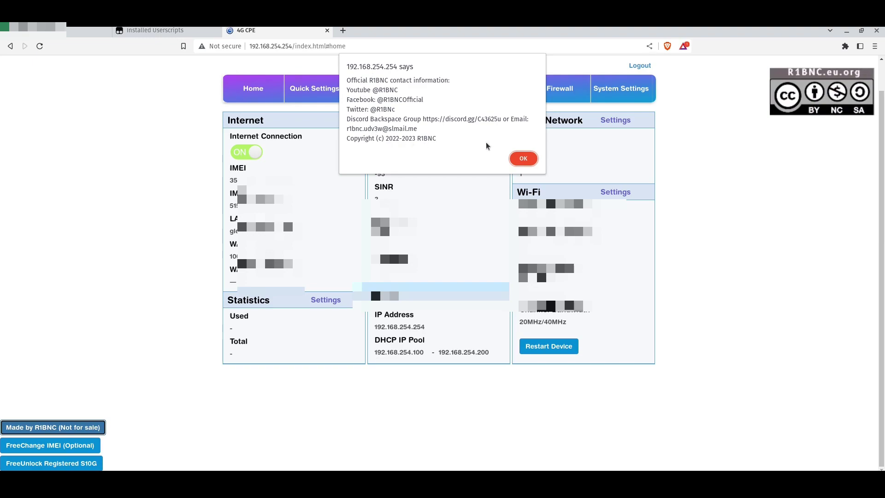
left_click(524, 158)
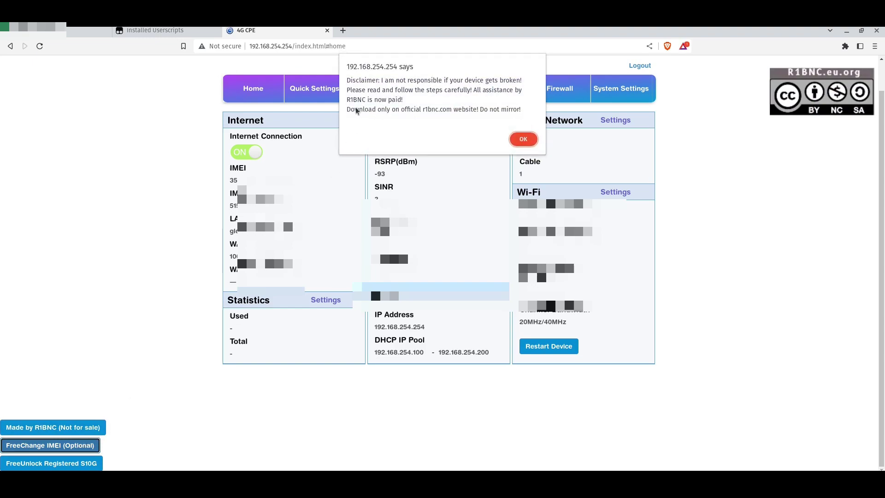
left_click(523, 137)
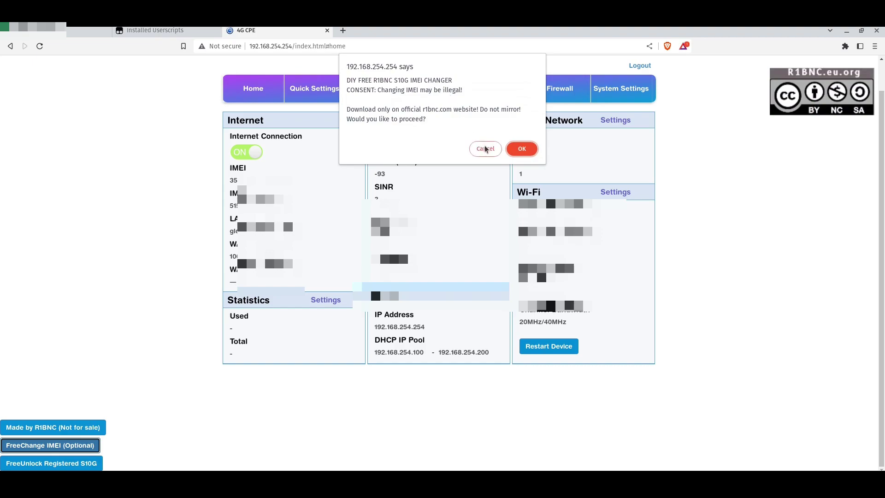
left_click(485, 150)
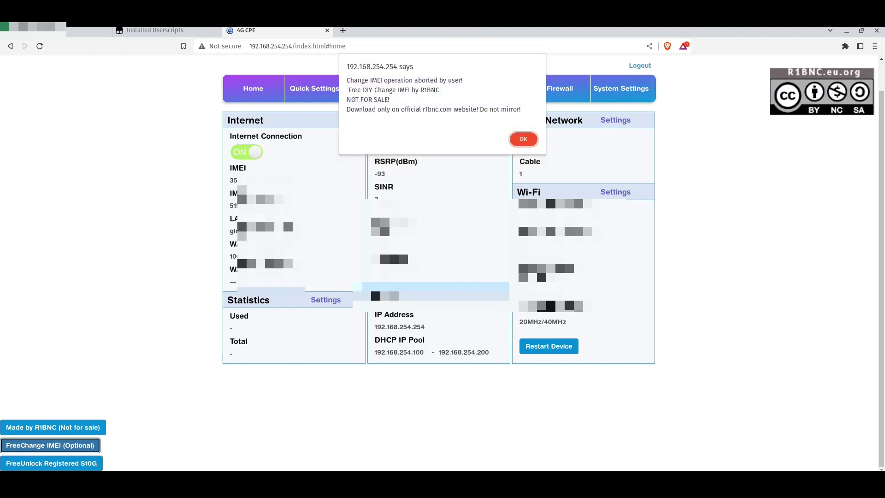
left_click(522, 148)
left_click(90, 462)
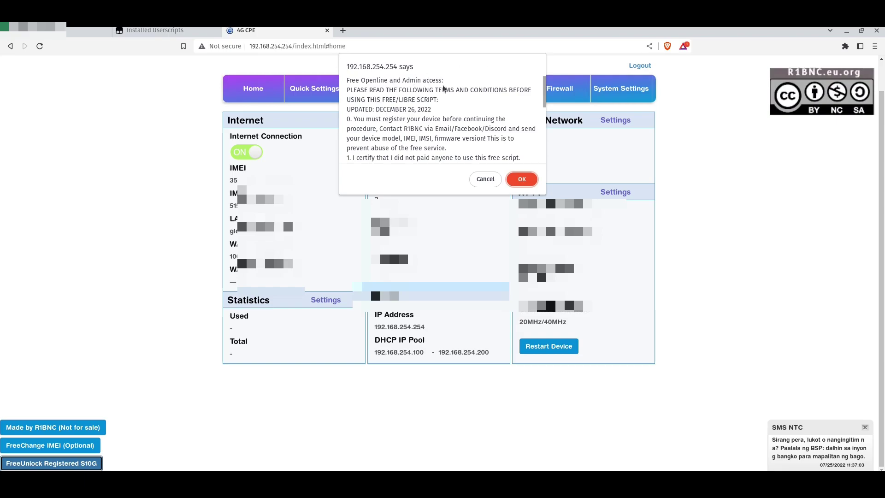
scroll(545, 85, "down", 1)
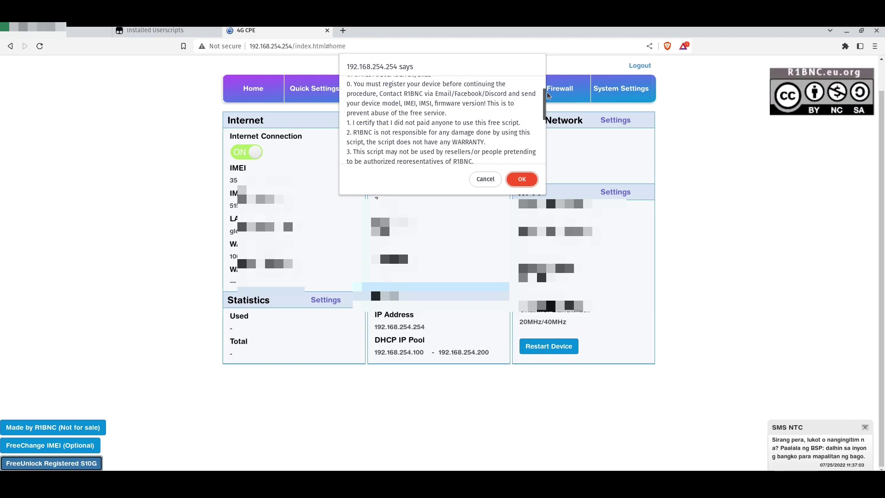
left_click_drag(545, 97, 547, 125)
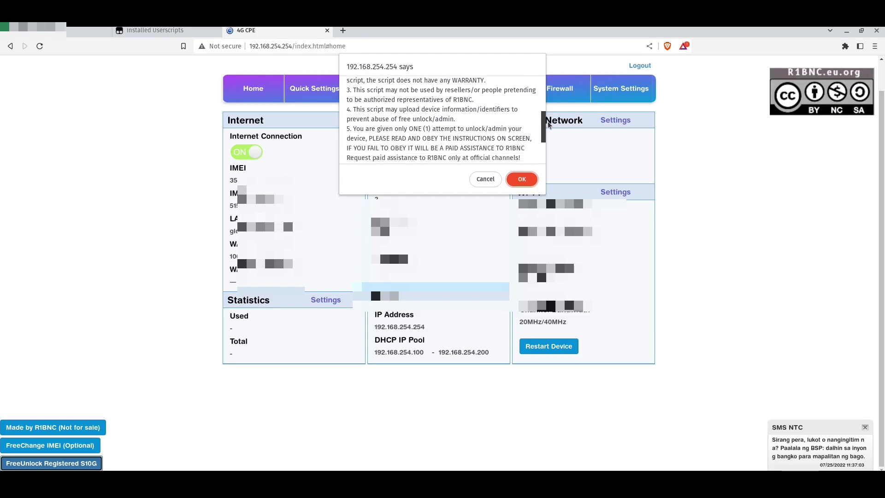
left_click_drag(548, 125, 543, 134)
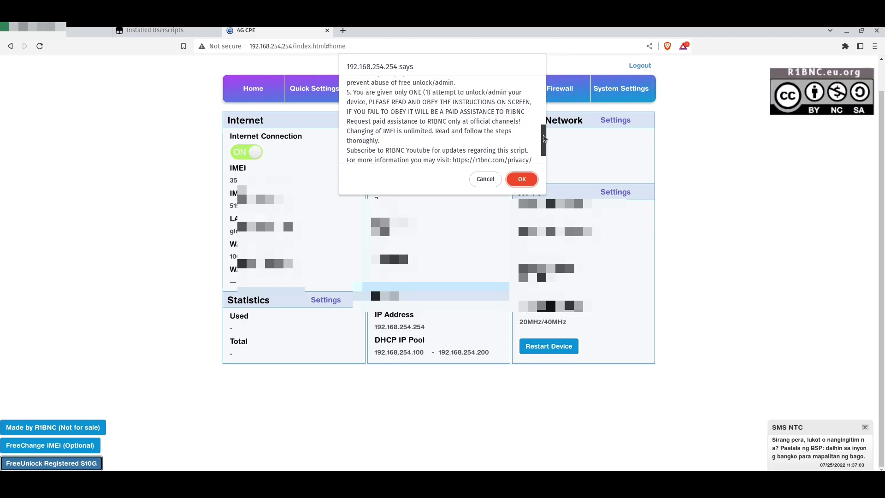
left_click_drag(542, 135, 543, 141)
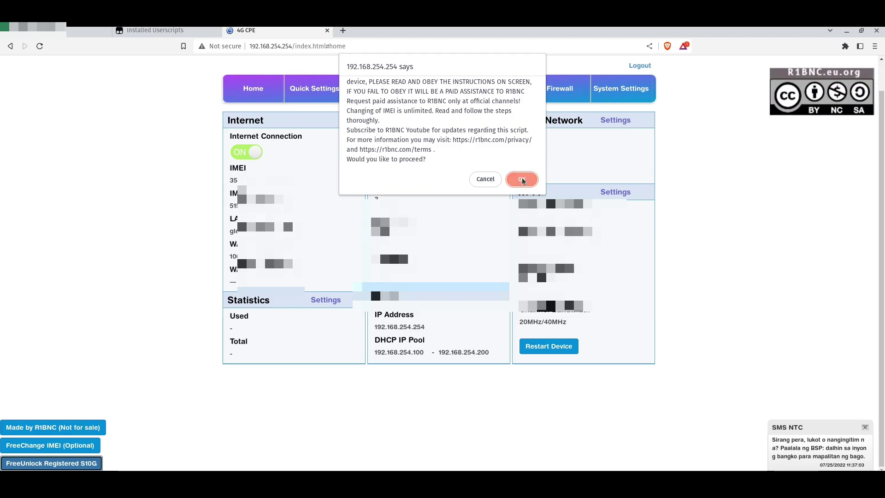
Accept the free unlock terms, start the unlock, and highlight the 45-second wait notice
left_click(522, 180)
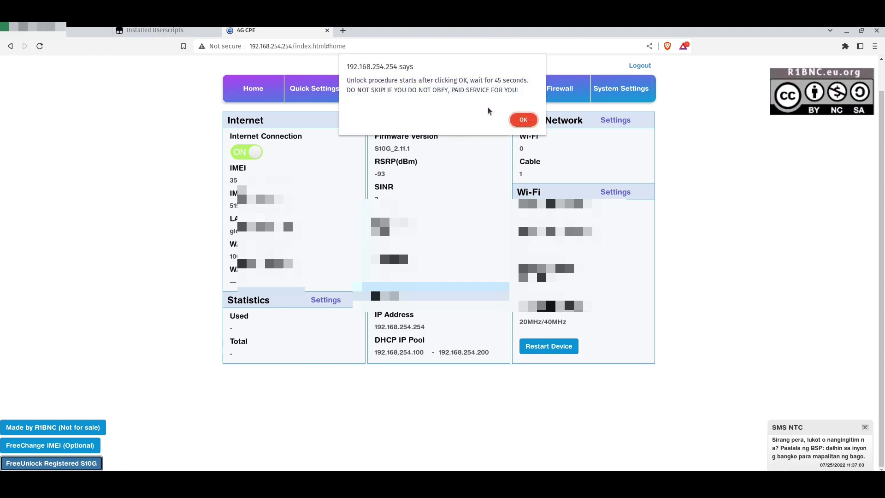
left_click(524, 119)
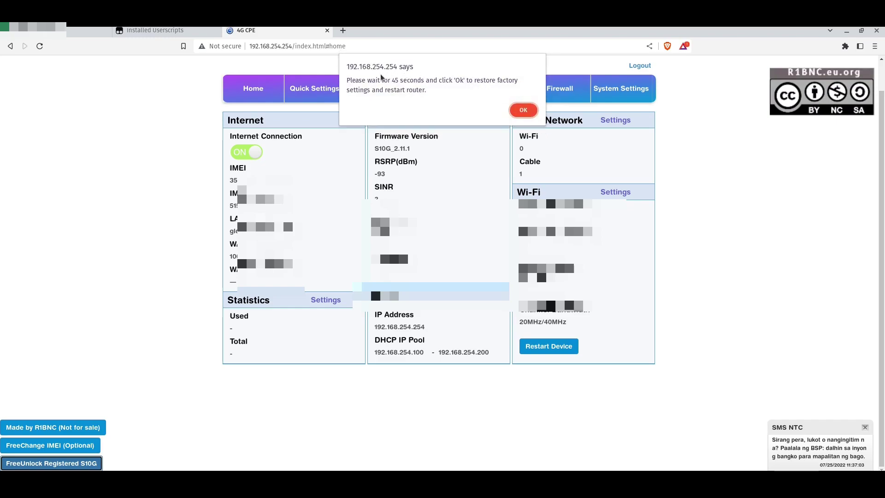
left_click_drag(350, 81, 442, 83)
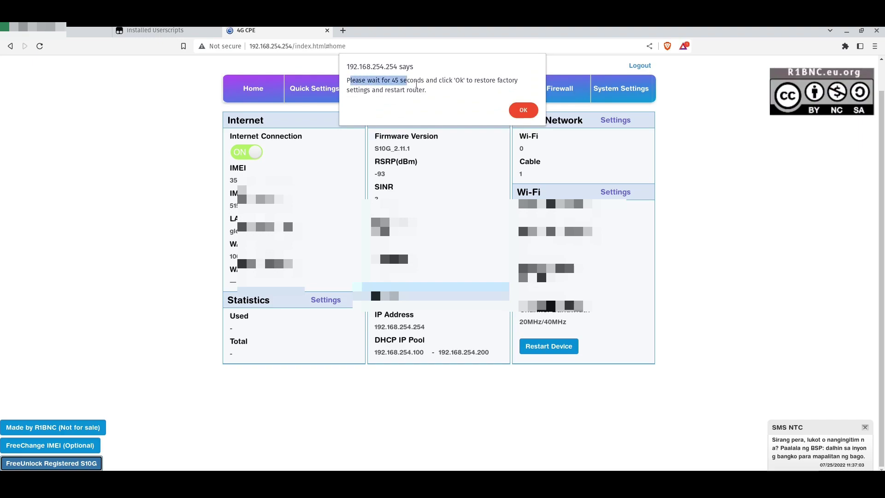
left_click(443, 84)
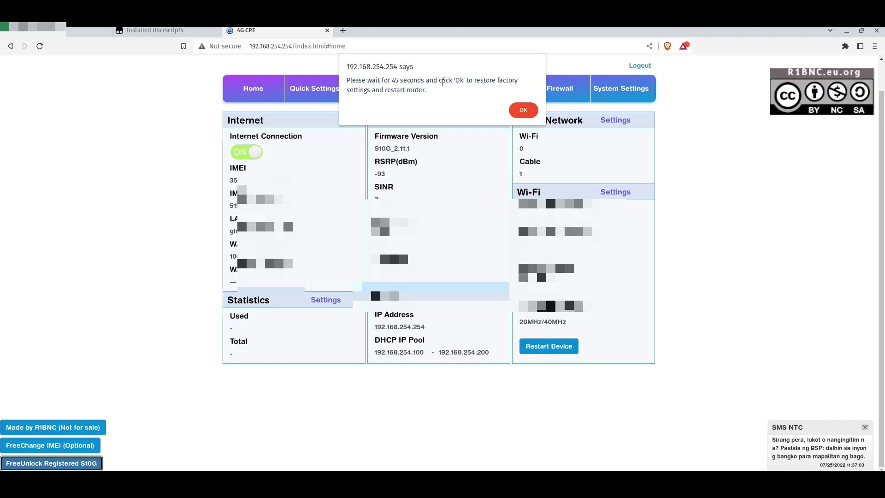
double_click(413, 81)
left_click(412, 80)
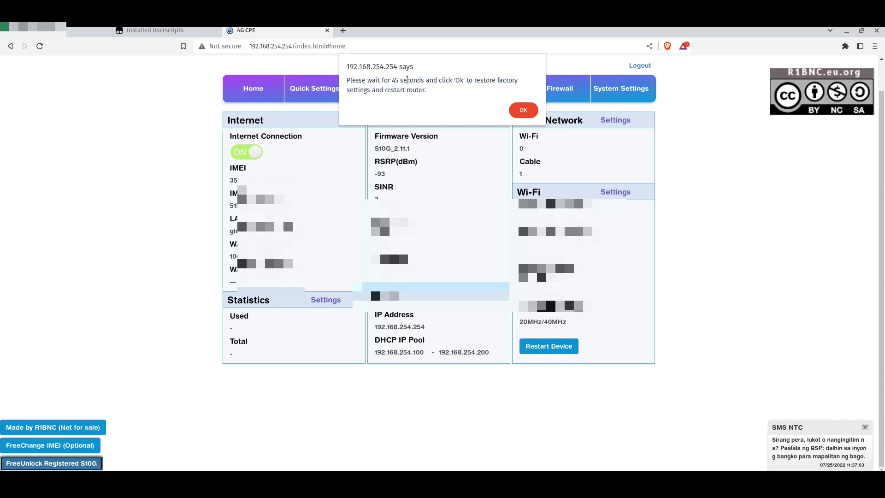
left_click_drag(390, 81, 434, 82)
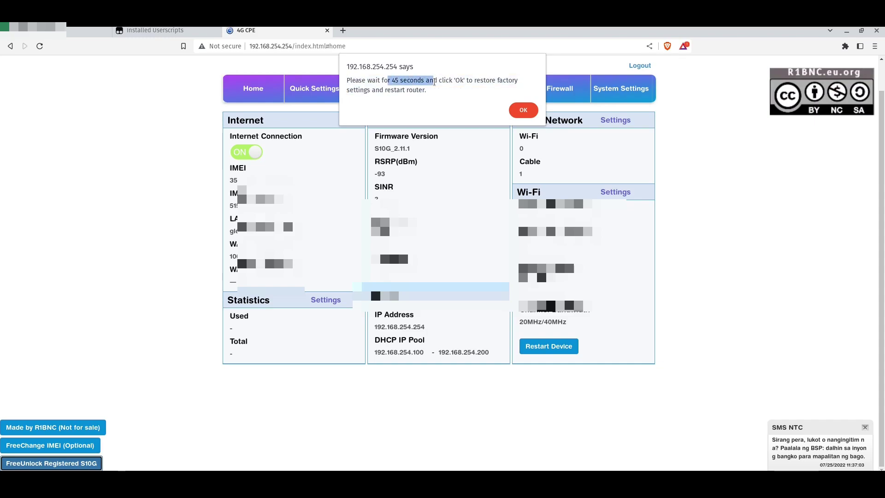
left_click(434, 82)
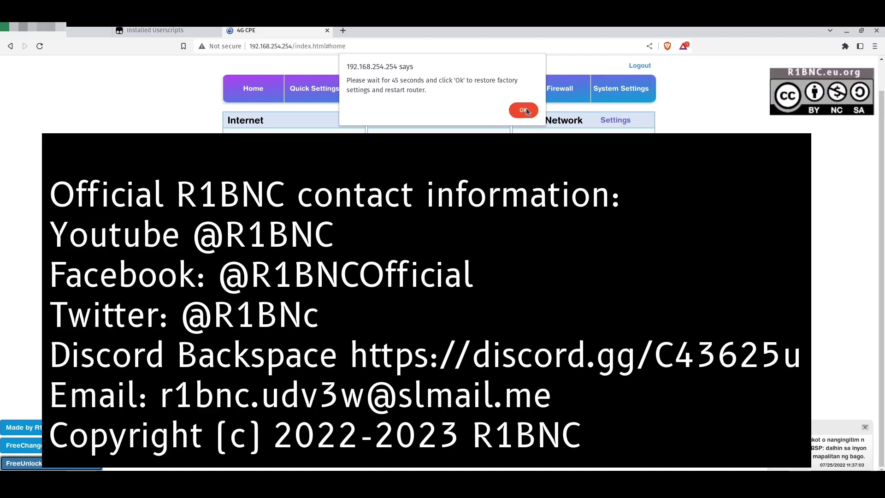
Confirm the factory restore after each 45-second wait to finish the unlock
left_click(526, 112)
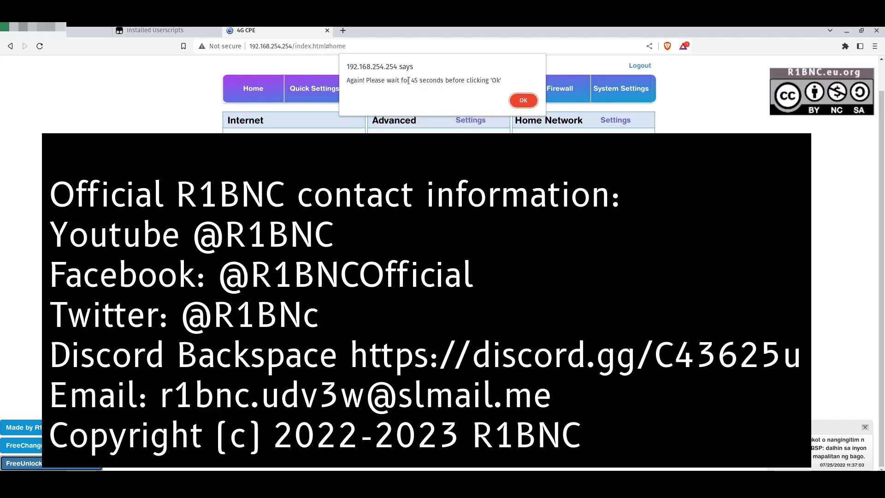
left_click_drag(409, 80, 442, 82)
left_click(440, 84)
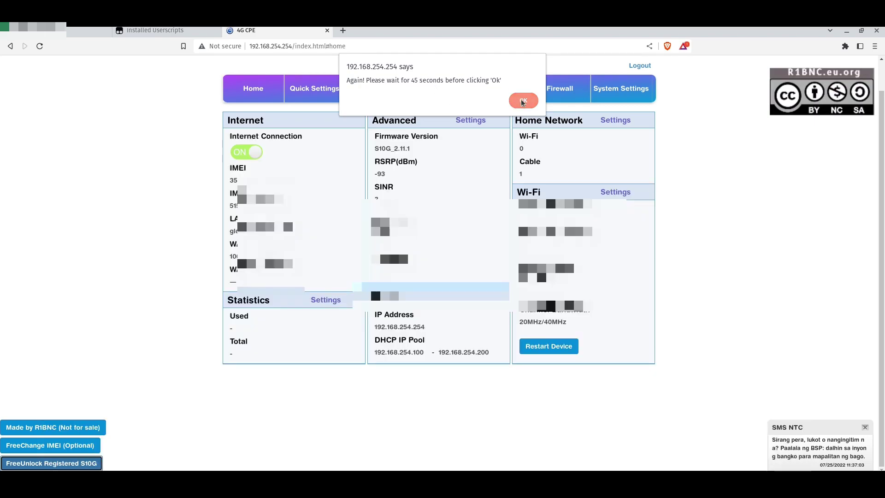
left_click(523, 100)
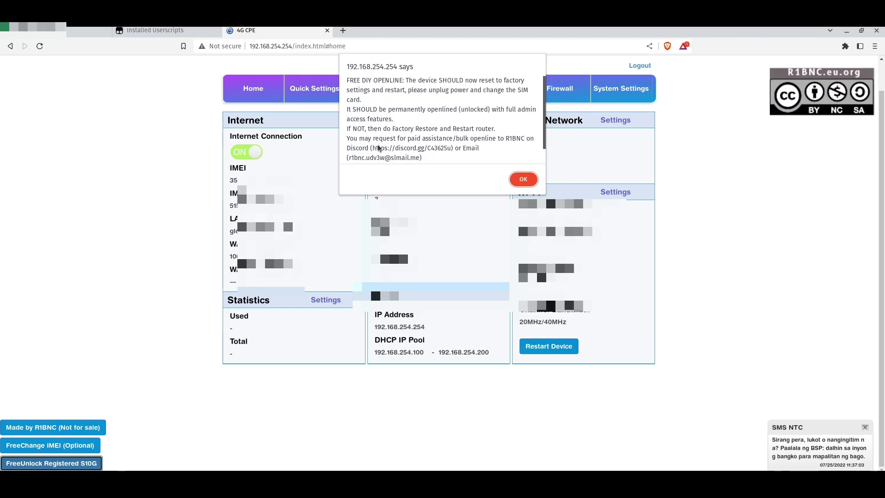
scroll(399, 158, "down", 2)
scroll(398, 151, "up", 2)
Dismiss the openline success notice and confirm logging out of the admin
left_click(523, 179)
left_click(639, 65)
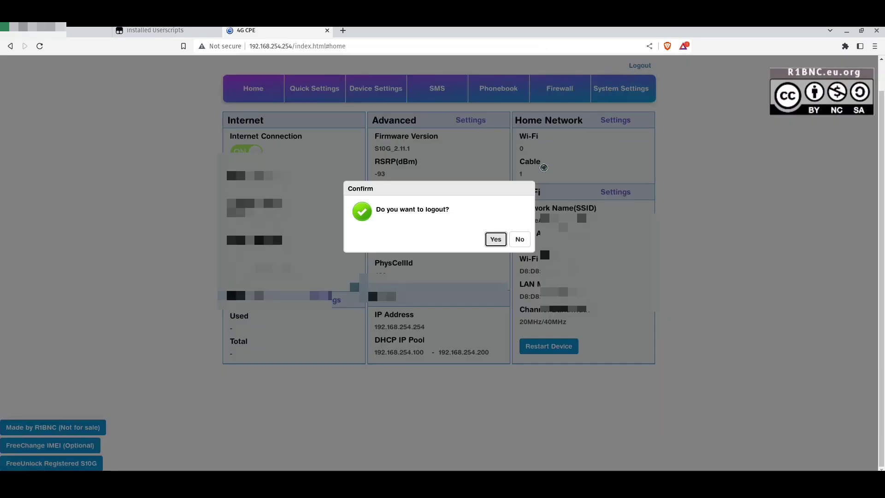
left_click(495, 239)
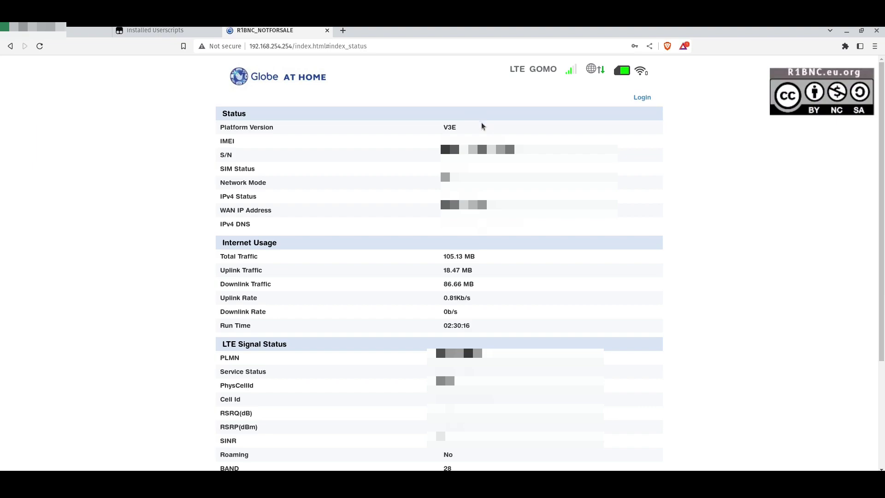
Sign in to the router admin using the saved autofill credentials
left_click(642, 97)
left_click(404, 214)
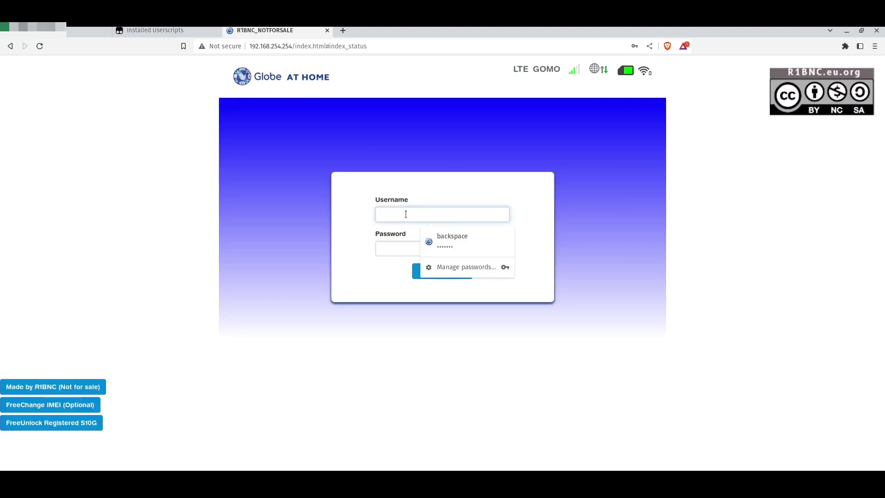
left_click(436, 235)
left_click(441, 269)
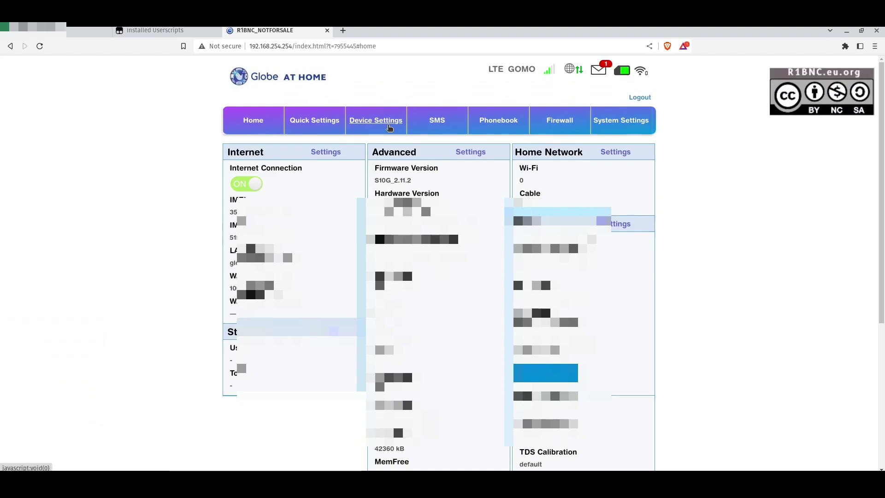
Show the APN settings, checking the Production R1BNC APN profile and IPv4v6 PDP type unchanged
left_click(388, 123)
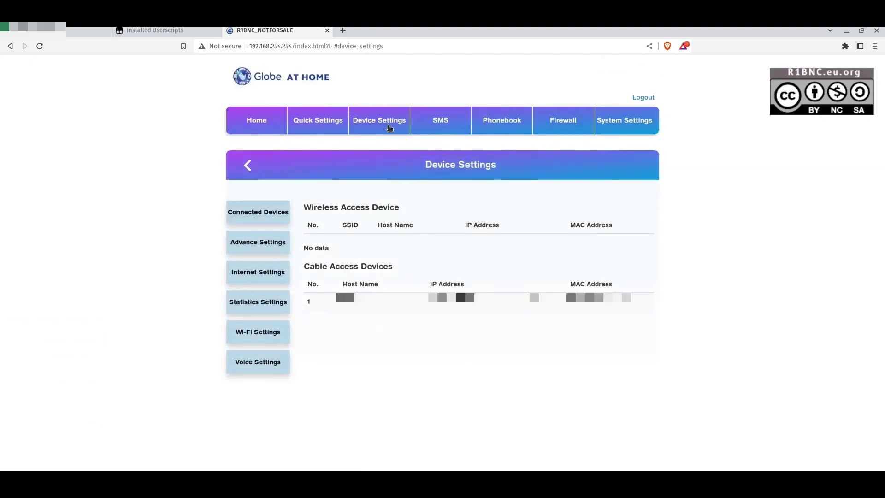
left_click(260, 272)
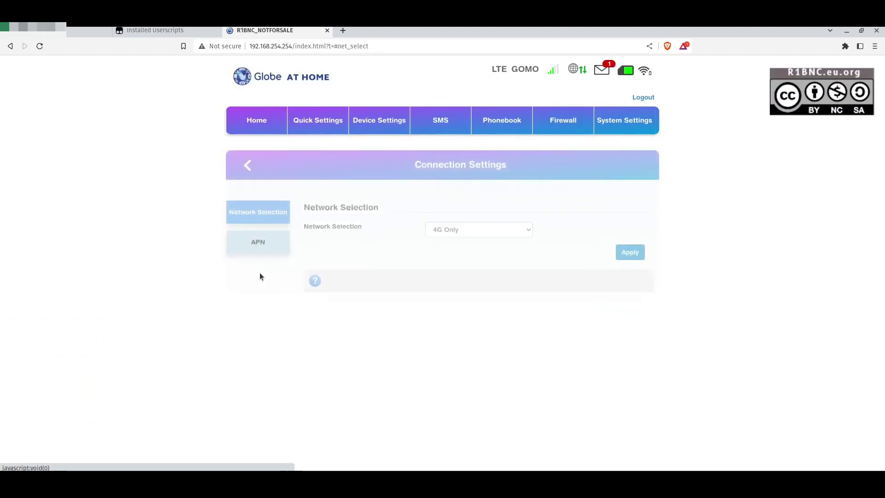
left_click(264, 237)
left_click(432, 267)
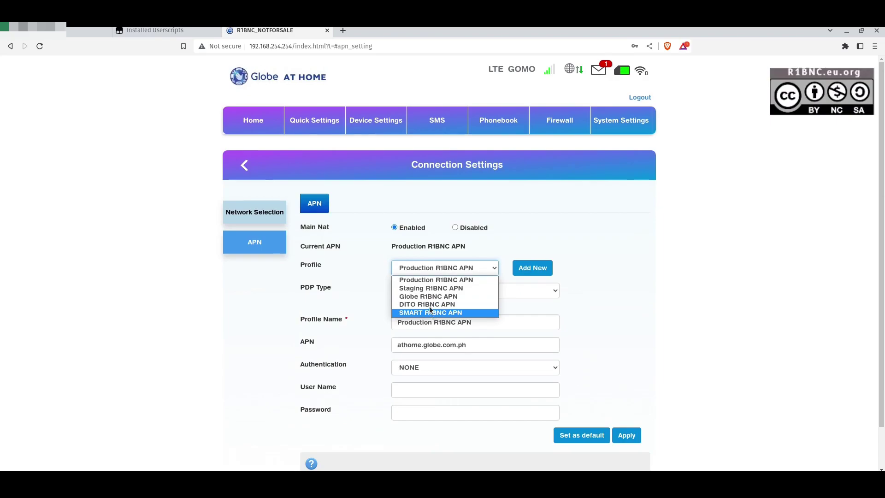
left_click(408, 290)
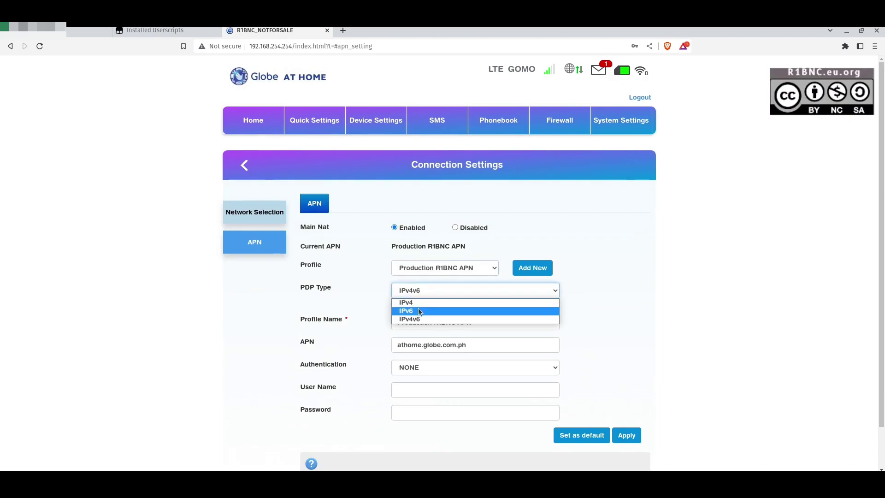
left_click(370, 302)
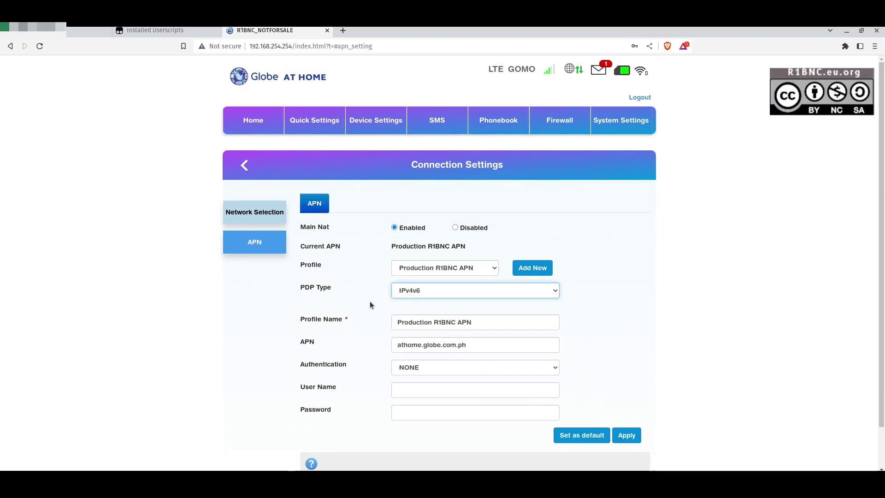
Open Advance Settings and select the DHCP DNS value 192.168.254.254
left_click(369, 125)
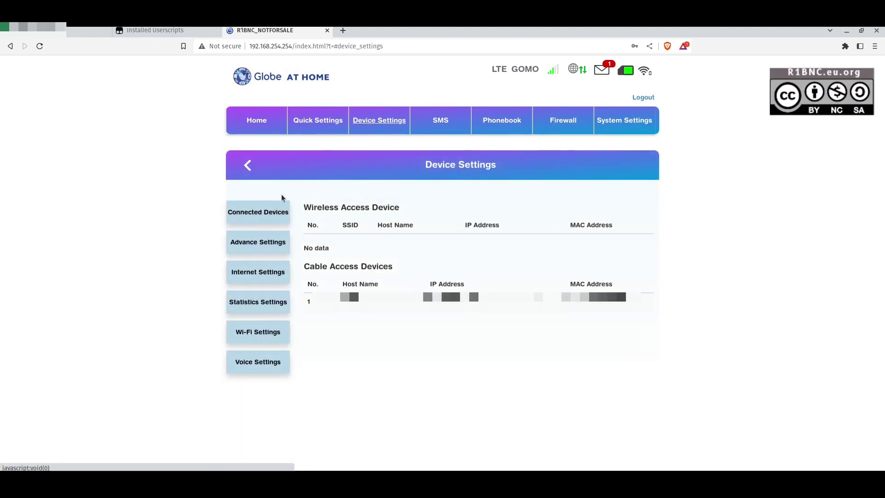
left_click(261, 247)
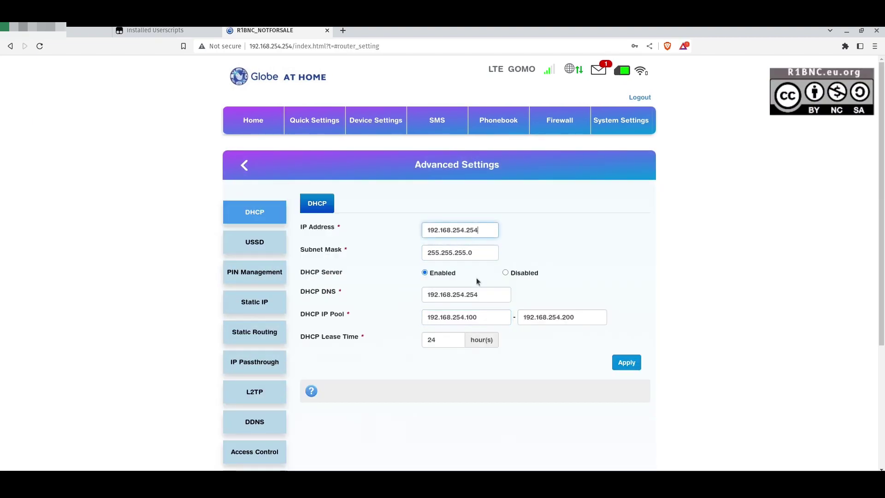
left_click_drag(508, 294, 418, 299)
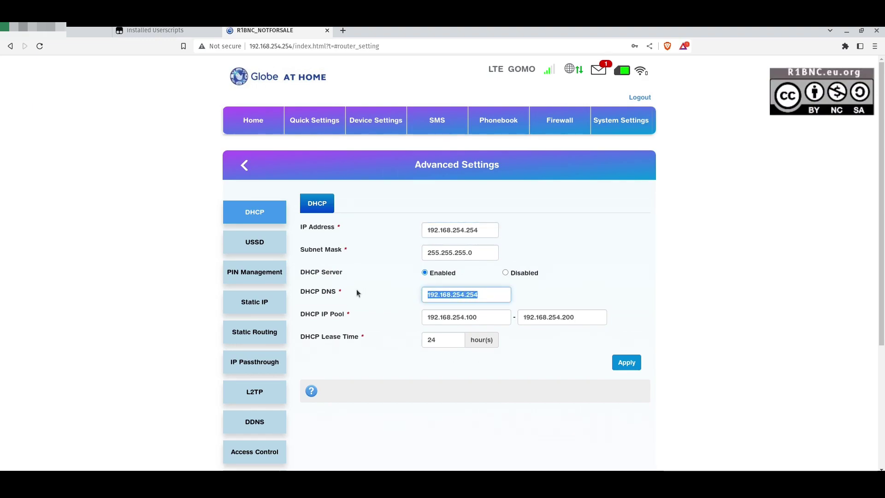
left_click_drag(300, 290, 346, 293)
key("Tab")
scroll(270, 308, "down", 2)
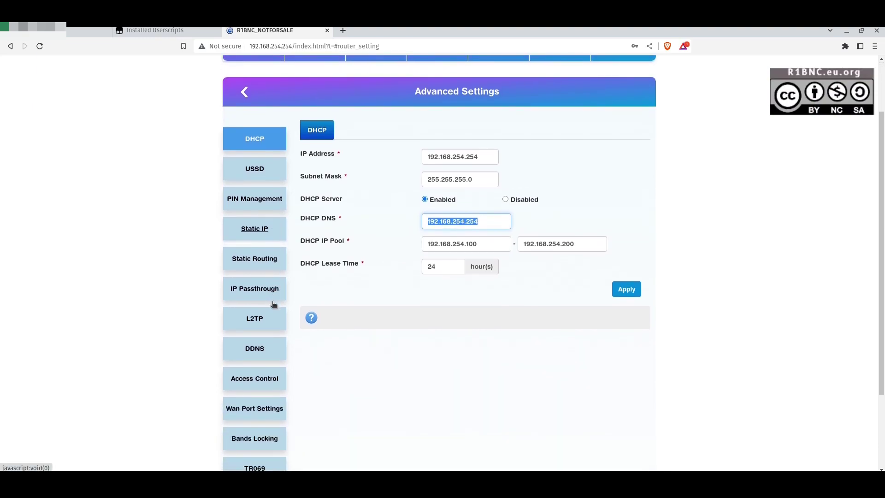
Open Bands Locking and tick band41, band3 and band40
left_click(256, 439)
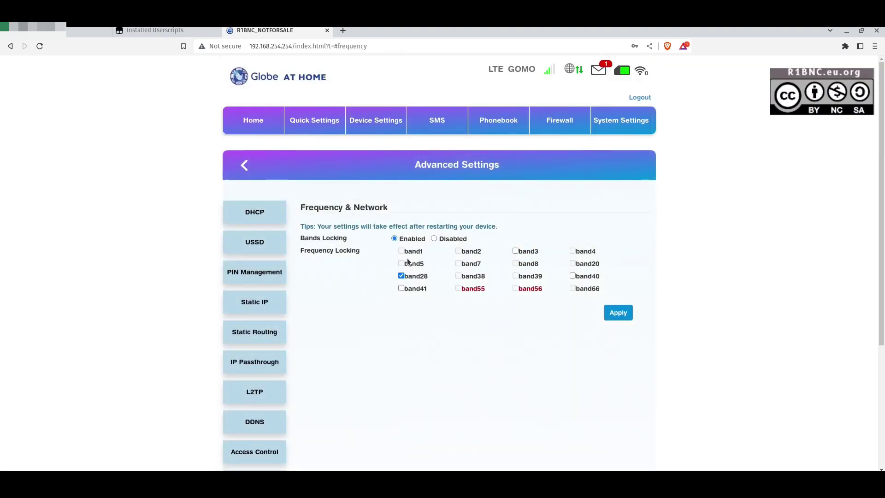
left_click(401, 288)
left_click(515, 251)
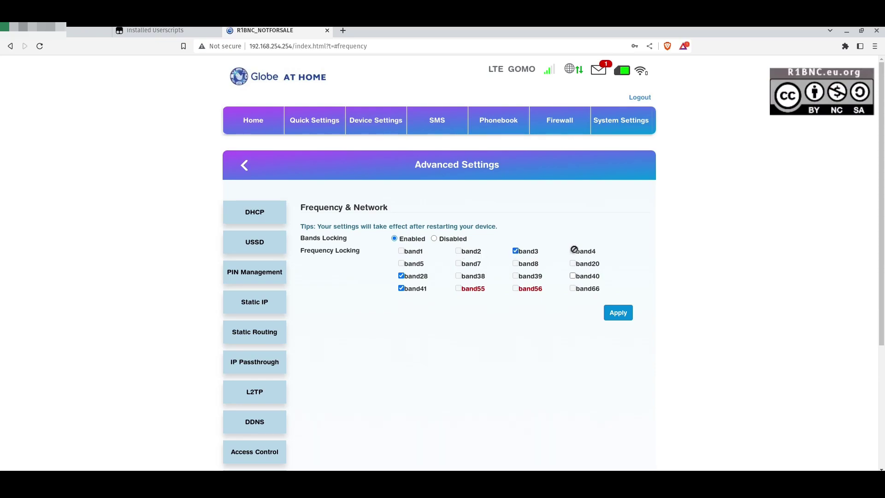
left_click(572, 275)
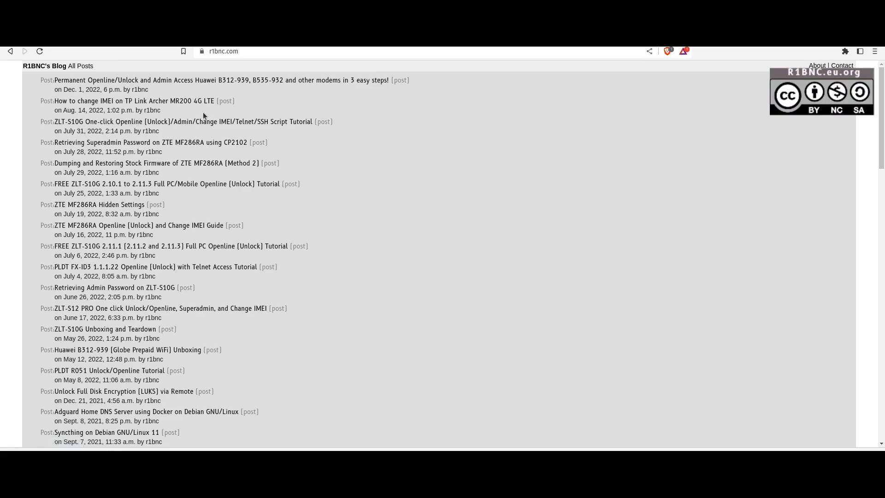
Open the ZLT-S10G One-click Openline post and highlight 'One-click Openline' in its title
left_click(103, 123)
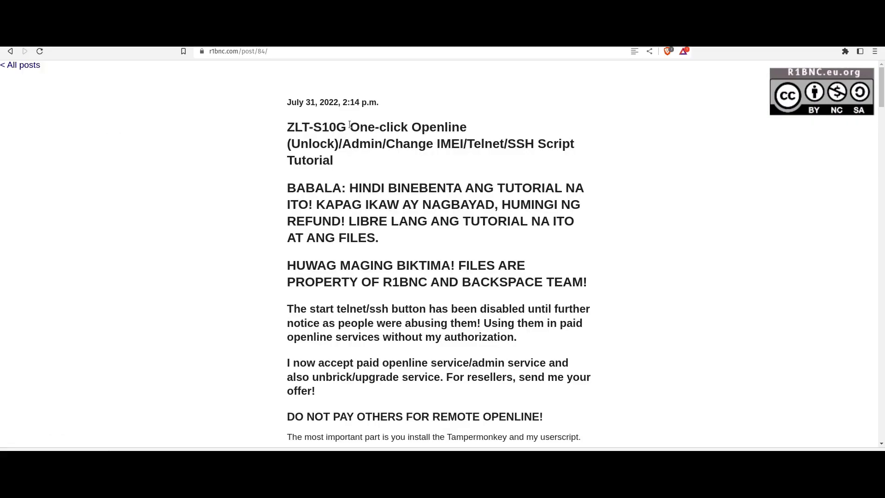
left_click_drag(350, 126, 484, 135)
left_click(484, 134)
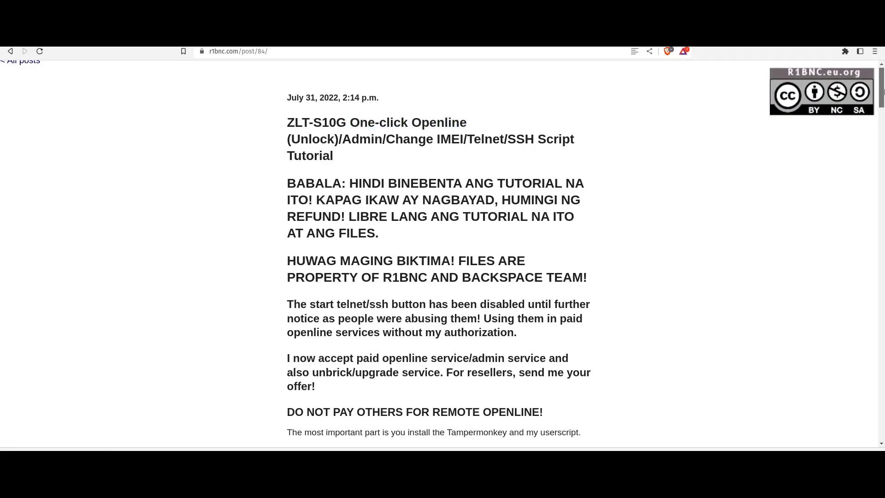
scroll(413, 391, "down", 3)
scroll(413, 391, "down", 3)
scroll(412, 391, "down", 1)
left_click_drag(882, 117, 883, 141)
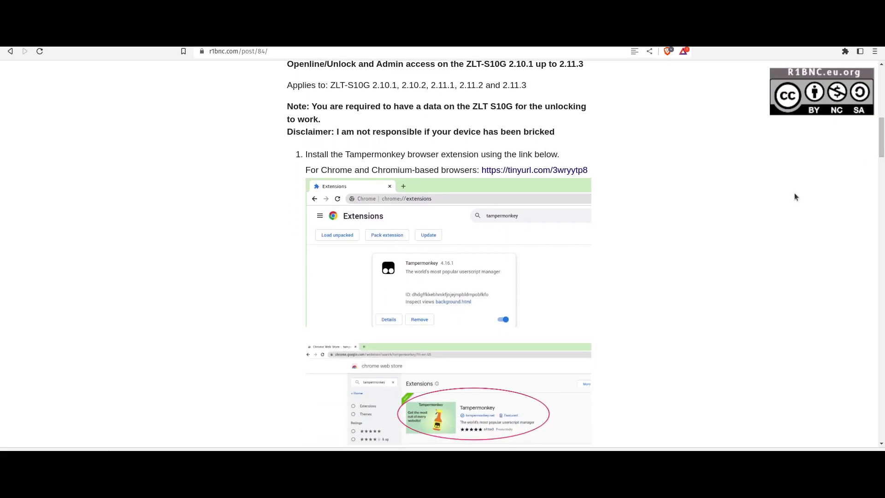
scroll(795, 197, "down", 1)
scroll(794, 197, "down", 1)
scroll(794, 197, "down", 2)
scroll(795, 197, "down", 1)
scroll(794, 197, "down", 1)
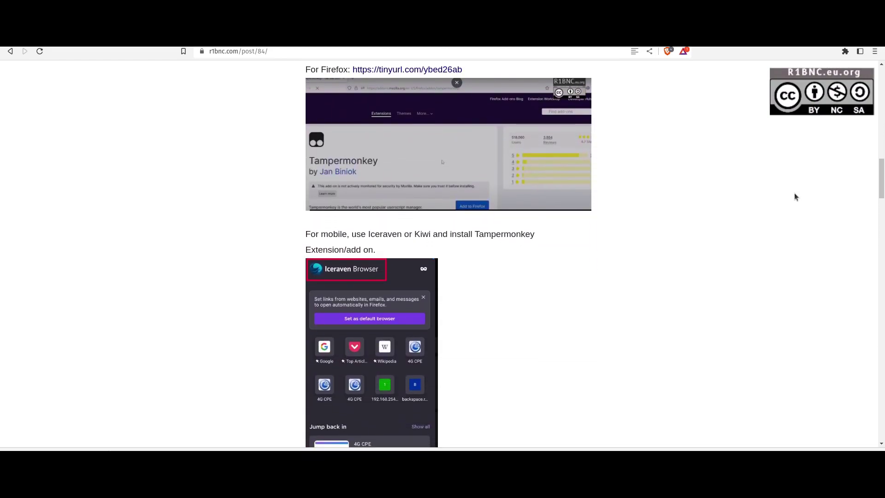
scroll(795, 197, "down", 1)
scroll(794, 197, "down", 1)
scroll(794, 197, "down", 1)
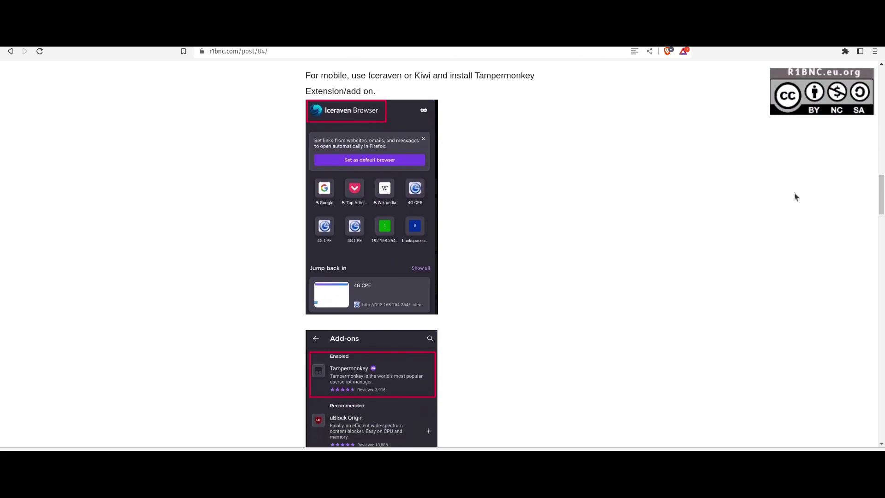
scroll(795, 197, "down", 1)
scroll(794, 197, "down", 1)
scroll(794, 197, "down", 1)
scroll(794, 197, "down", 1)
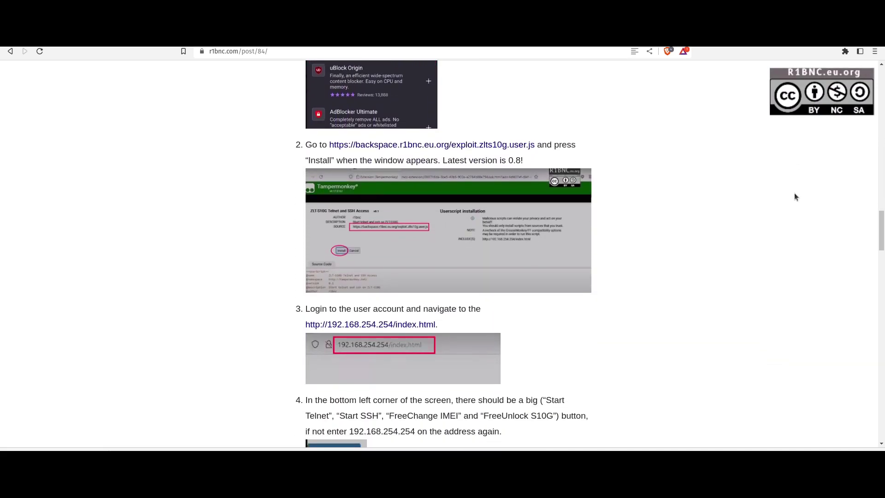
scroll(794, 197, "down", 1)
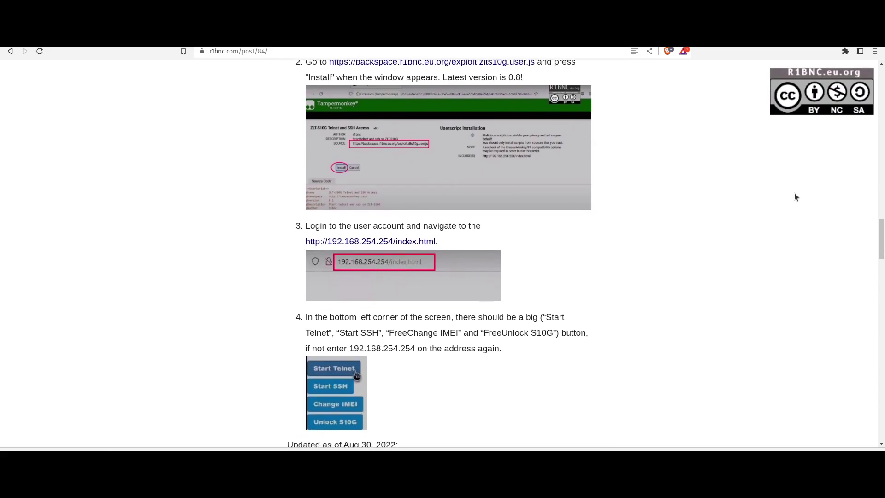
scroll(794, 197, "down", 1)
scroll(794, 197, "down", 1)
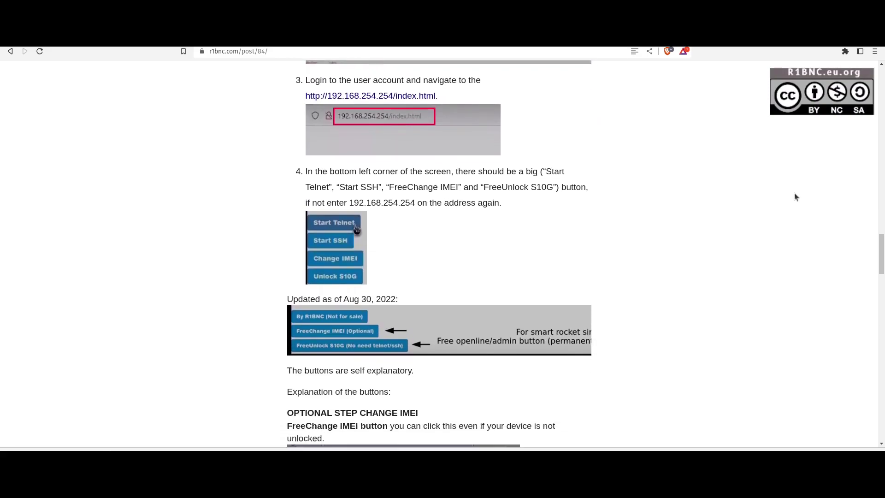
scroll(794, 197, "down", 1)
scroll(795, 196, "down", 1)
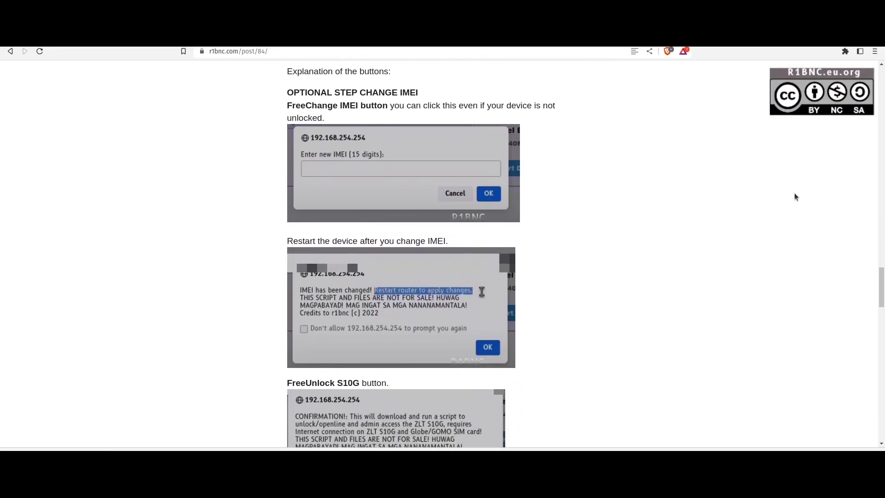
scroll(795, 197, "down", 1)
scroll(793, 197, "down", 1)
scroll(794, 198, "down", 1)
scroll(794, 197, "down", 1)
scroll(794, 197, "down", 1)
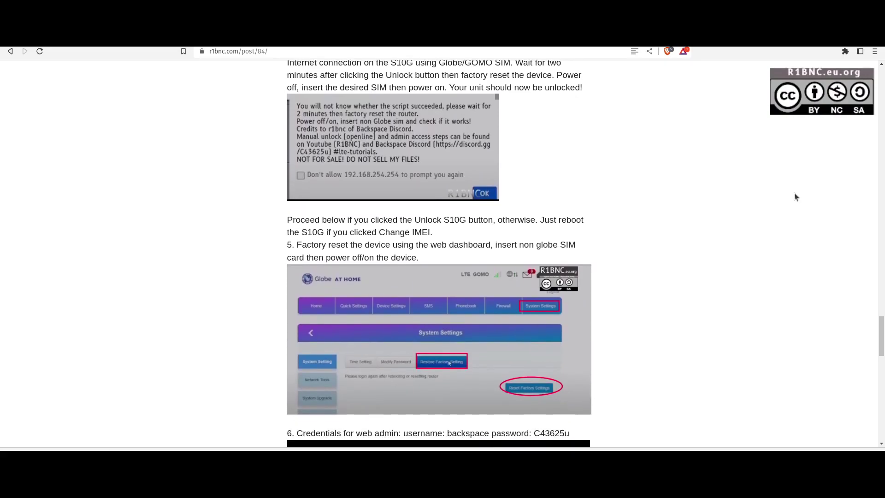
scroll(794, 198, "down", 1)
scroll(795, 196, "down", 1)
scroll(794, 198, "down", 1)
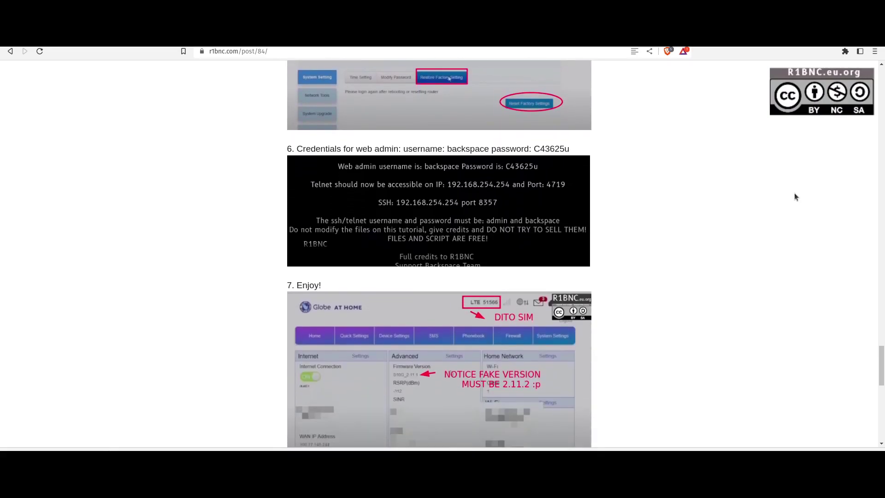
scroll(794, 197, "down", 1)
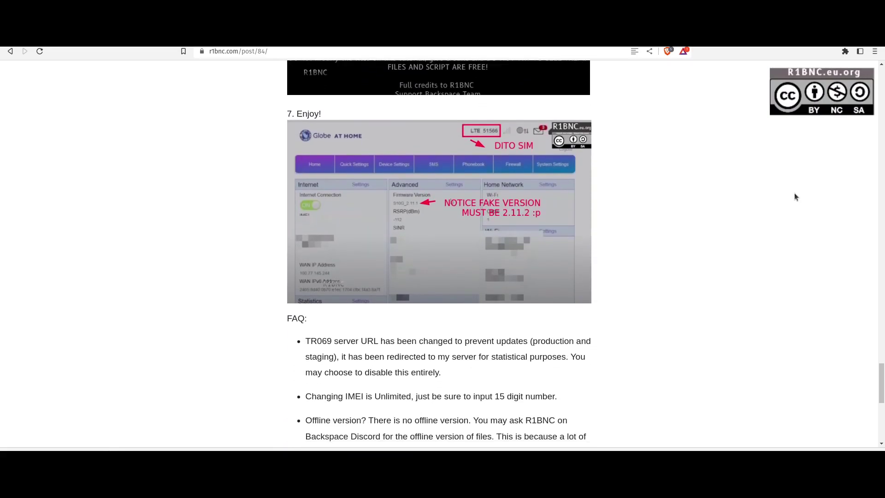